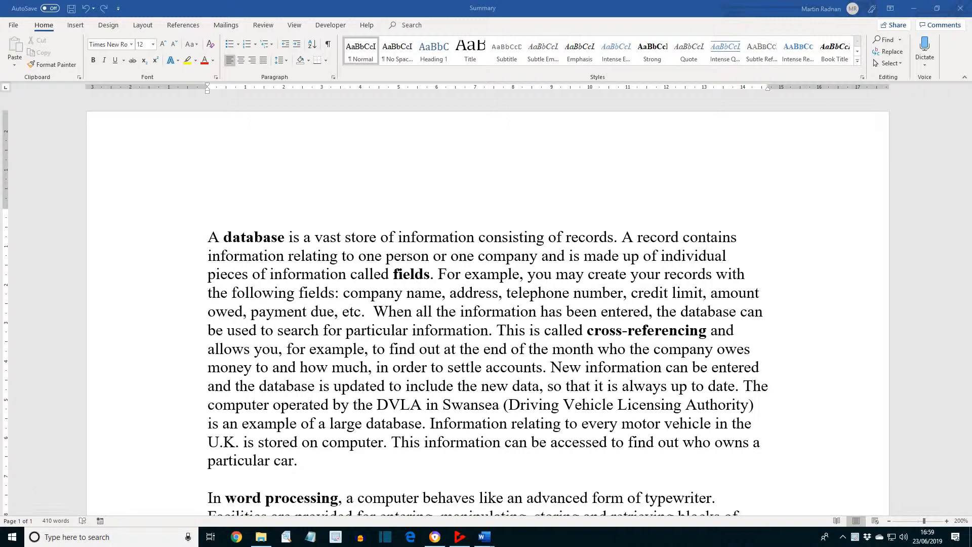
Step: Run the saved Landscape macro on the Summary document
{"action": "left_click", "coordinate": [294, 24]}
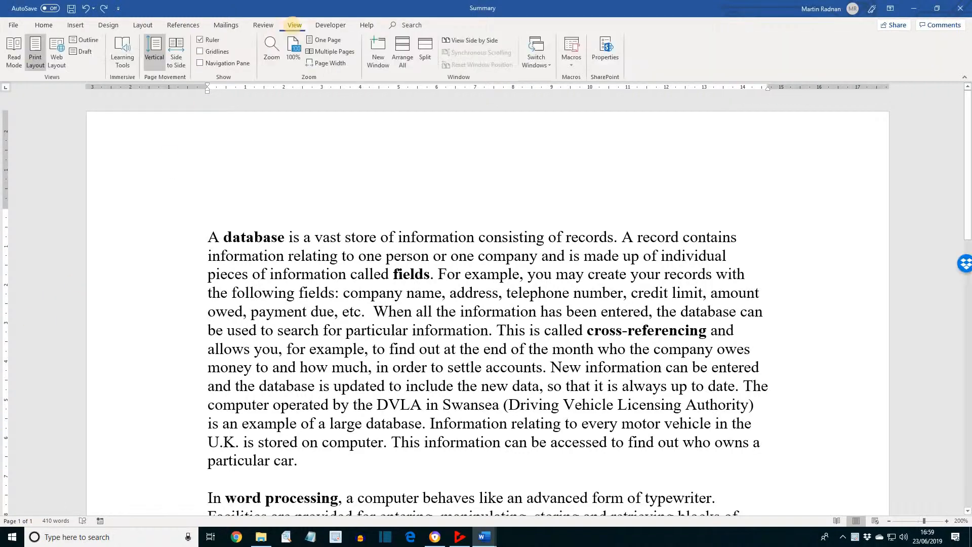
{"action": "left_click", "coordinate": [572, 49]}
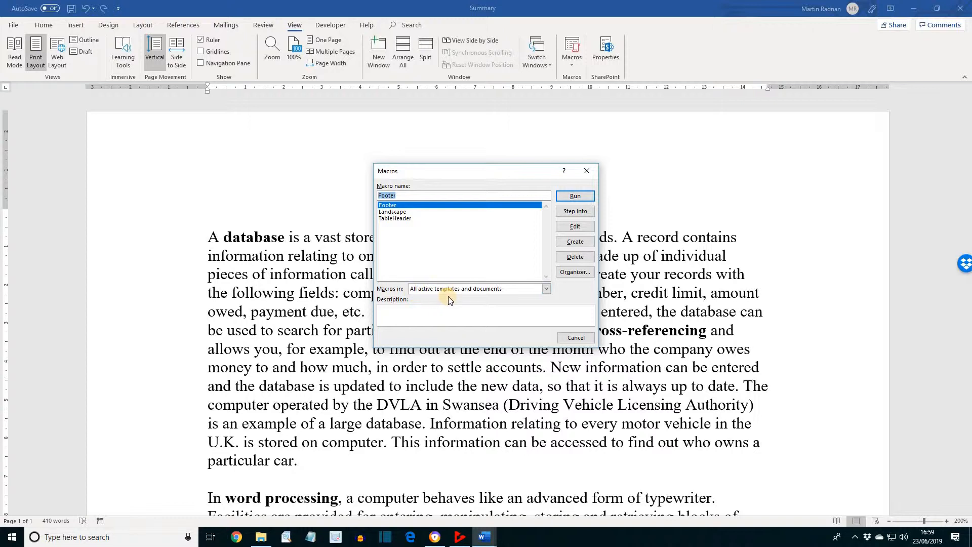
{"action": "left_click", "coordinate": [397, 212]}
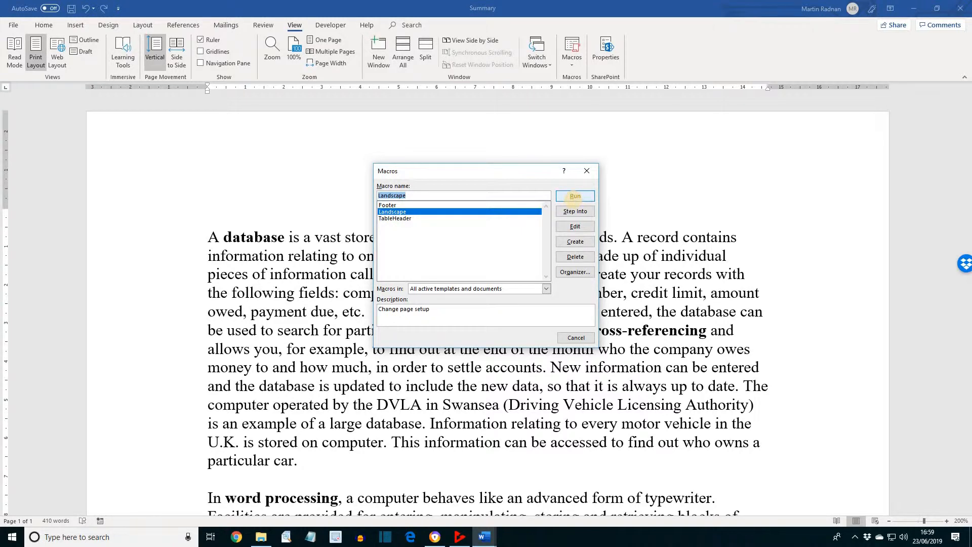
{"action": "left_click", "coordinate": [575, 196]}
{"action": "scroll", "coordinate": [578, 194], "scroll_direction": "down", "scroll_amount": 8}
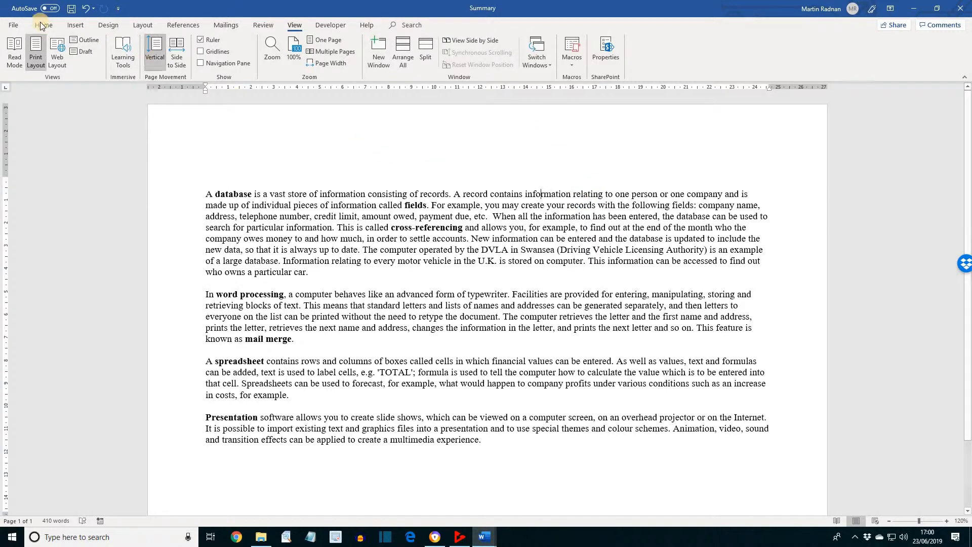
Step: Close the Summary document and open the Discovery document
{"action": "left_click", "coordinate": [13, 25]}
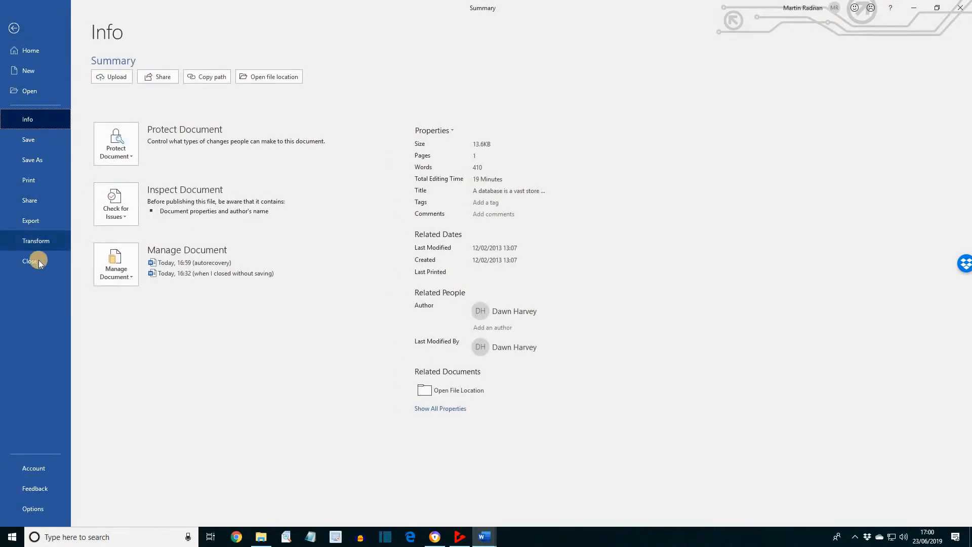
{"action": "left_click", "coordinate": [38, 265]}
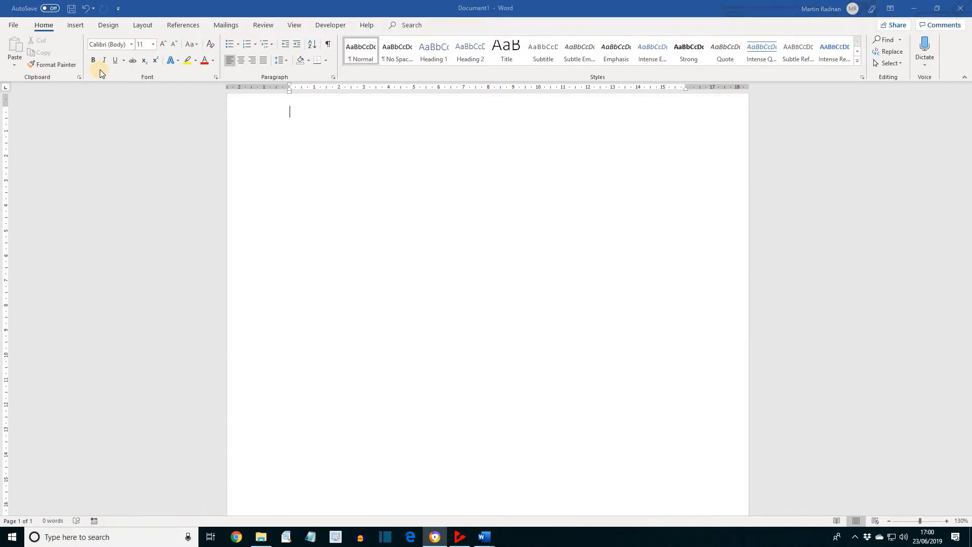
{"action": "left_click", "coordinate": [14, 27]}
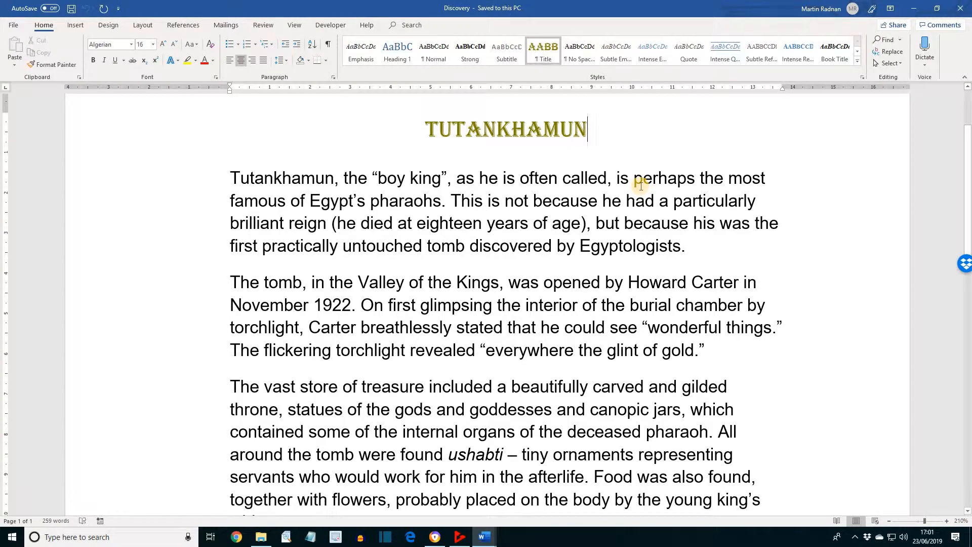
Step: Run the saved Footer macro on the Discovery document
{"action": "scroll", "coordinate": [641, 186], "scroll_direction": "down", "scroll_amount": 9}
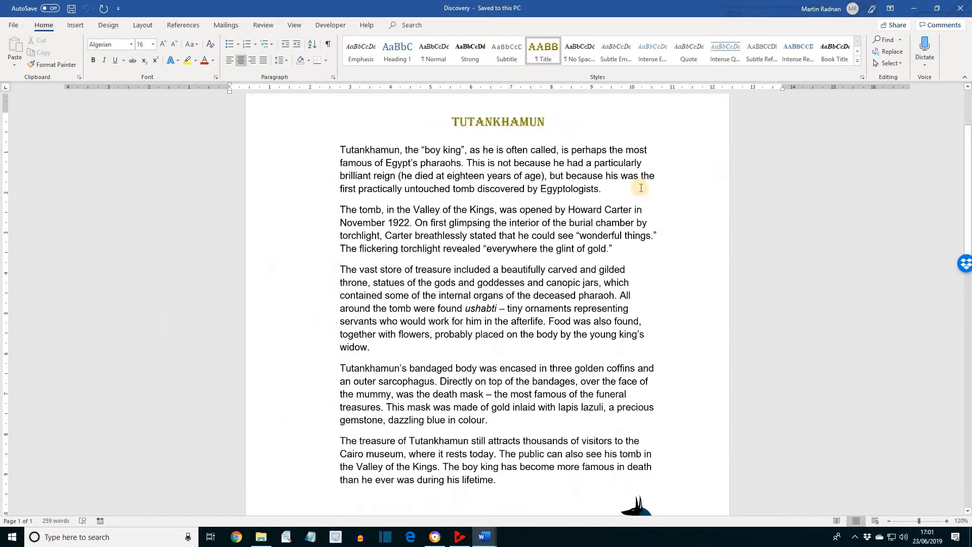
{"action": "scroll", "coordinate": [641, 188], "scroll_direction": "down", "scroll_amount": 3}
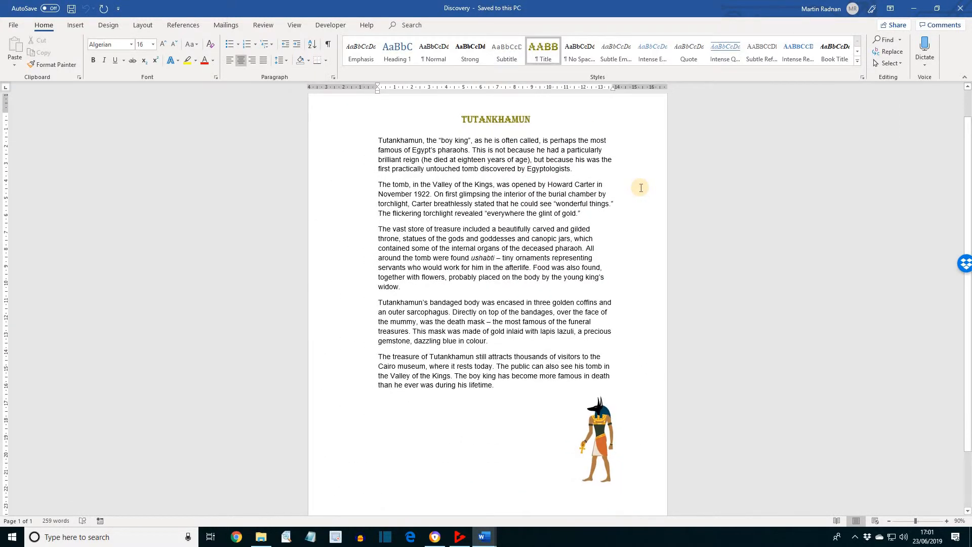
{"action": "scroll", "coordinate": [641, 188], "scroll_direction": "down", "scroll_amount": 2}
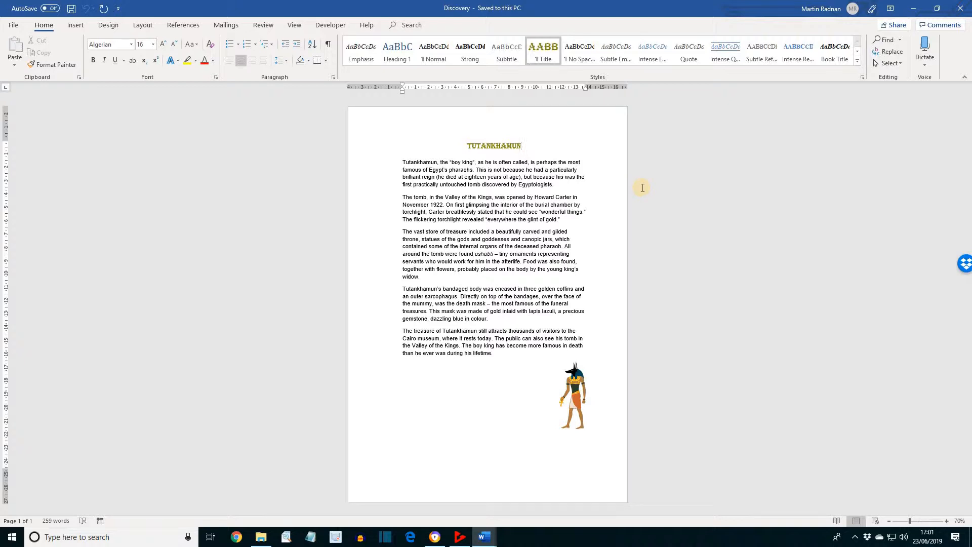
{"action": "left_click", "coordinate": [293, 26]}
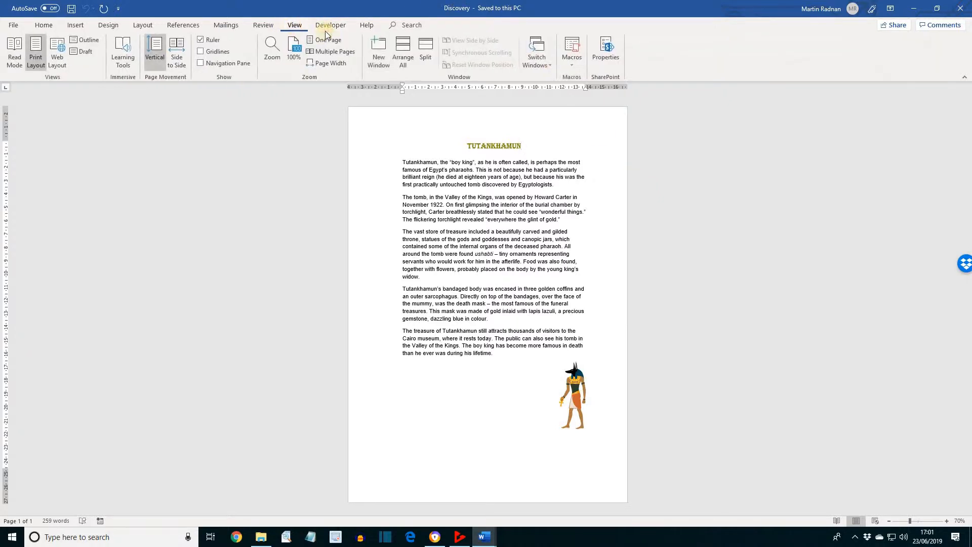
{"action": "left_click", "coordinate": [575, 51]}
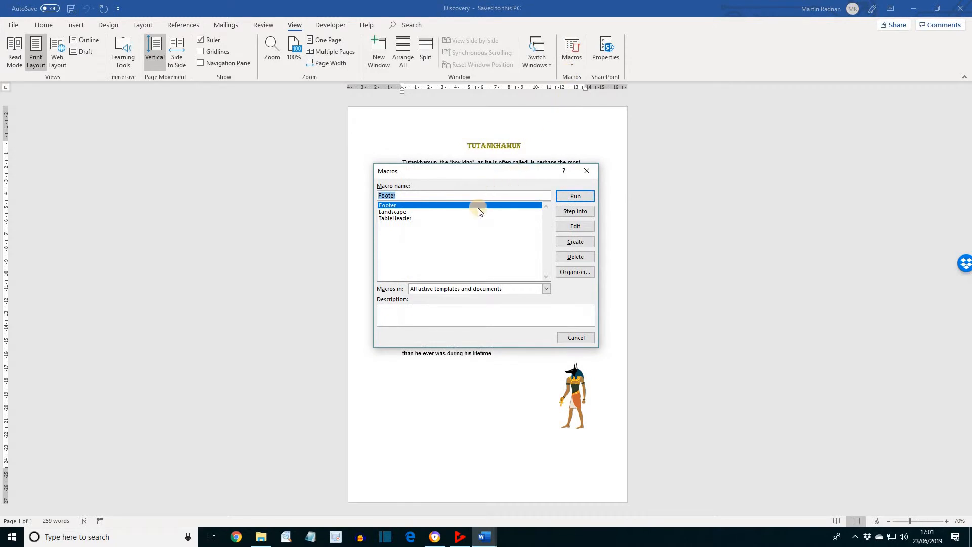
{"action": "left_click", "coordinate": [576, 197]}
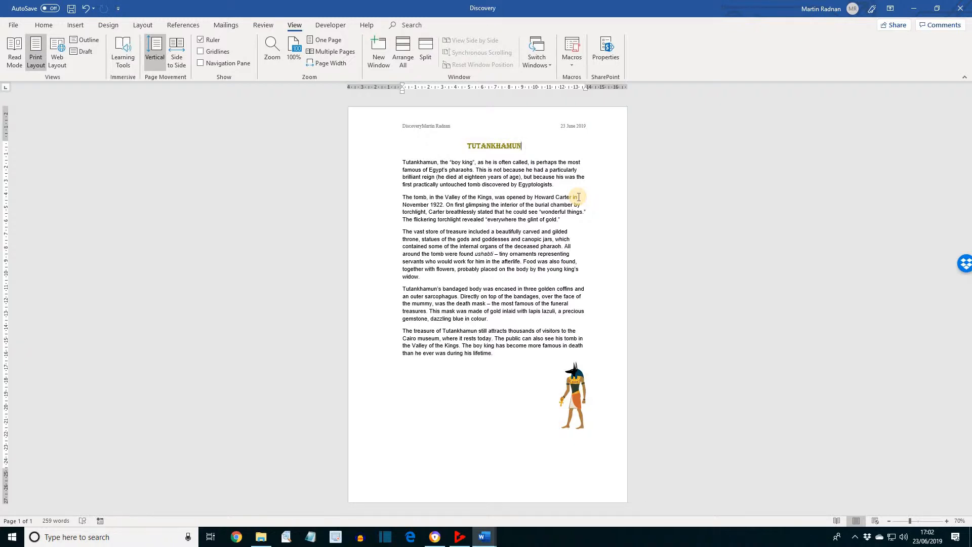
{"action": "left_click", "coordinate": [573, 70]}
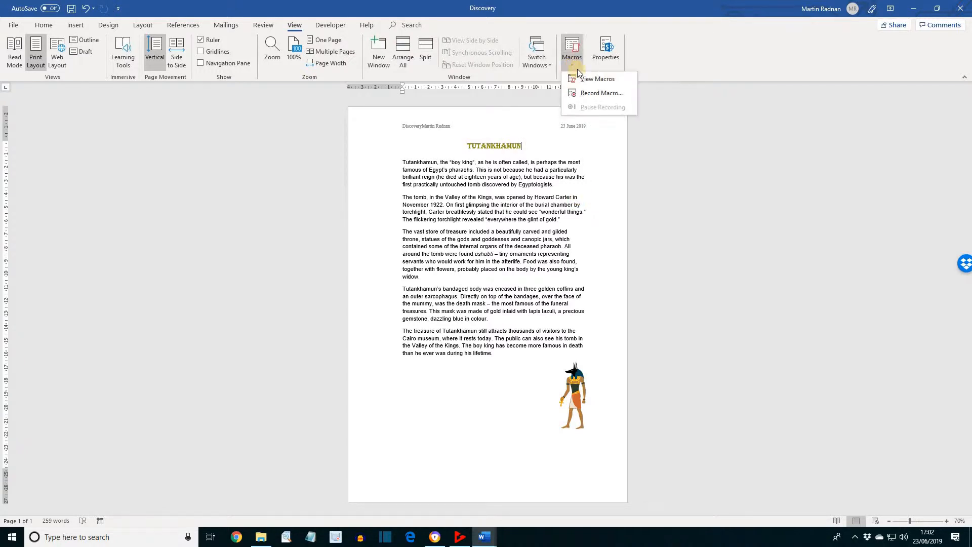
{"action": "left_click", "coordinate": [597, 99]}
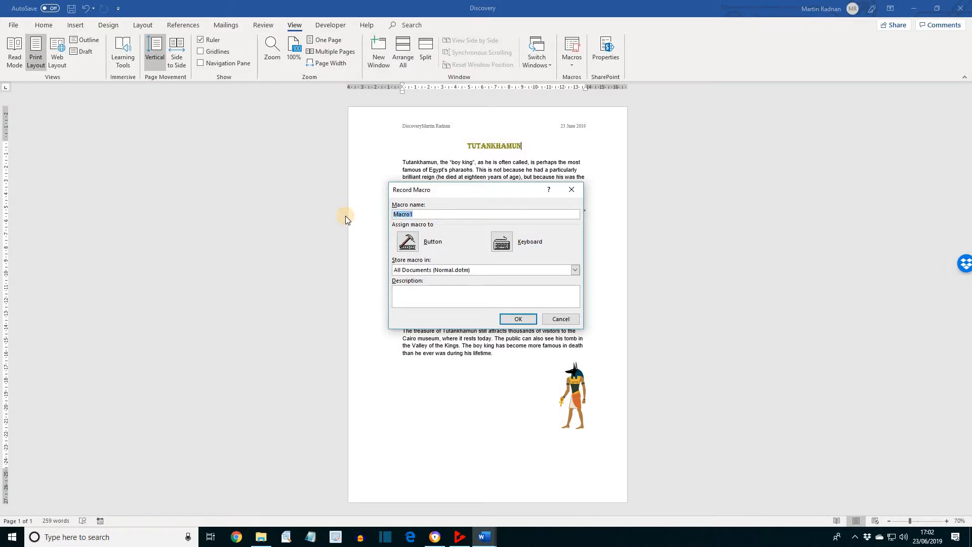
{"action": "type", "text": "Header"}
{"action": "key", "text": "Return"}
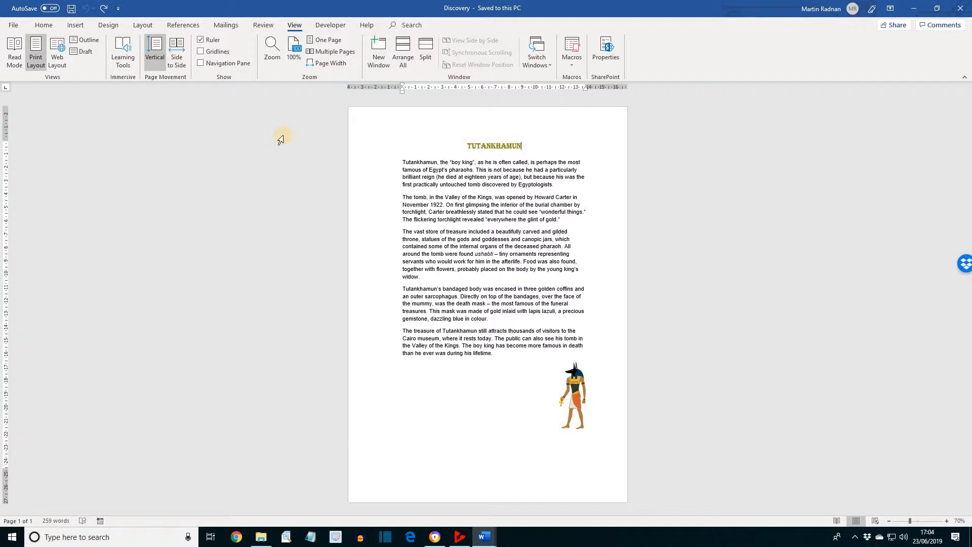
Step: Start recording a new macro named Header, stored in All Documents (Normal.dotm)
{"action": "left_click", "coordinate": [574, 68]}
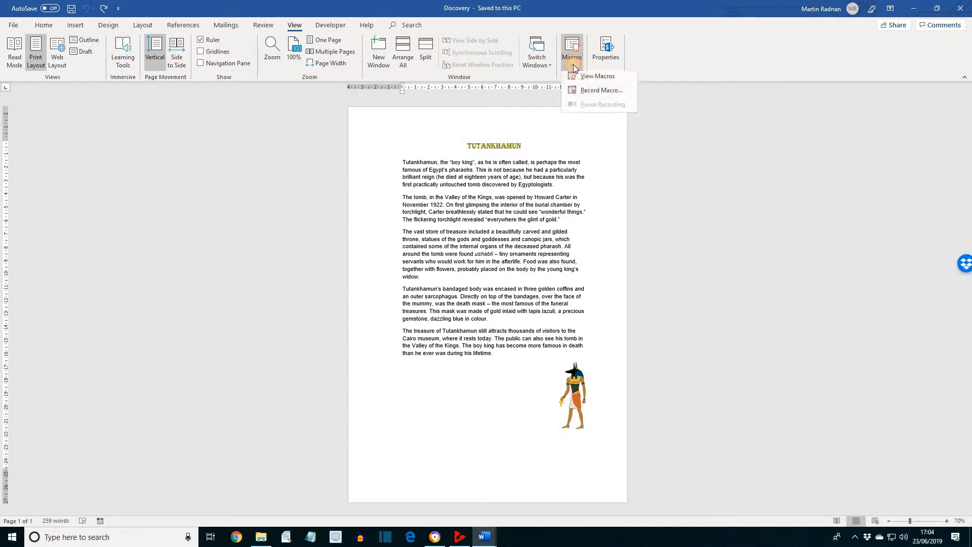
{"action": "left_click", "coordinate": [589, 92]}
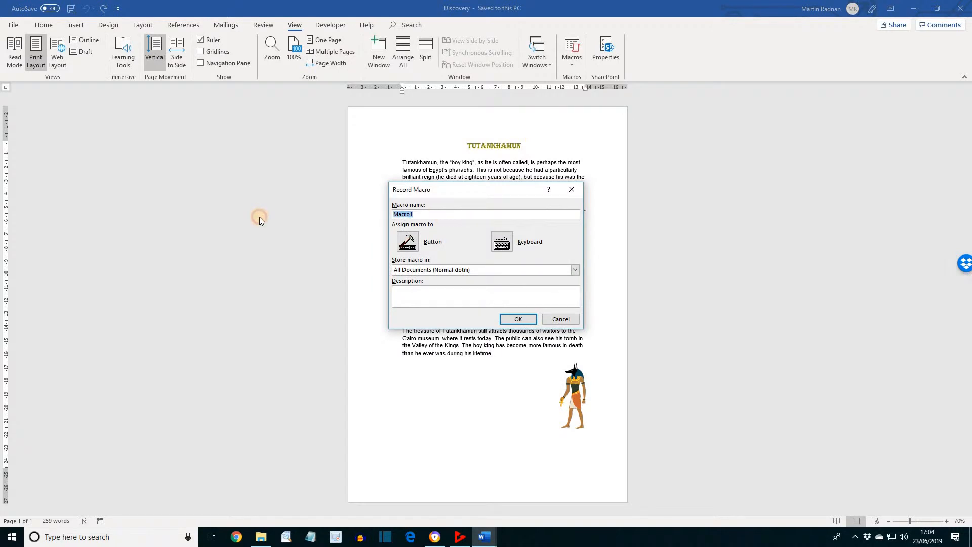
{"action": "type", "text": "Header"}
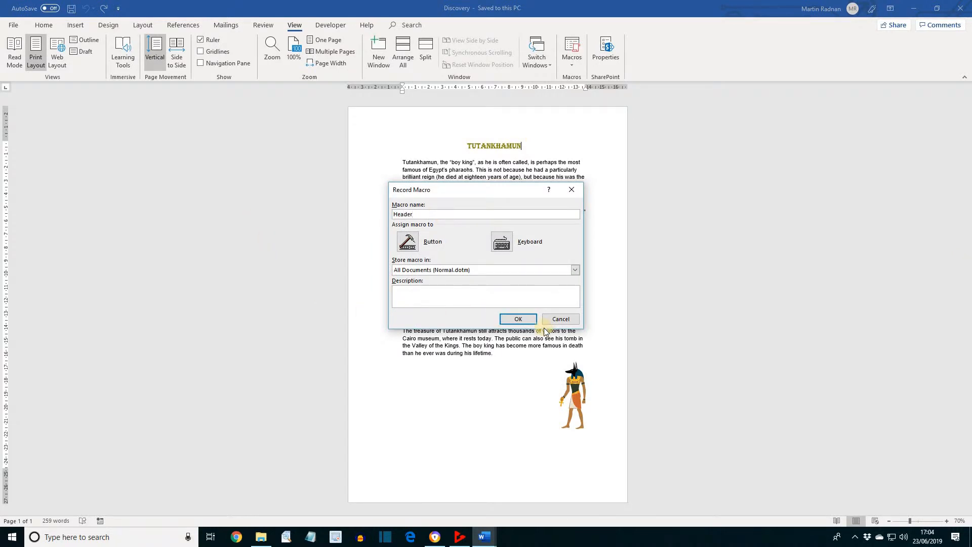
{"action": "left_click", "coordinate": [518, 319]}
Step: Open the page header for editing and insert a FileName field from the Document Information category
{"action": "left_click", "coordinate": [75, 24]}
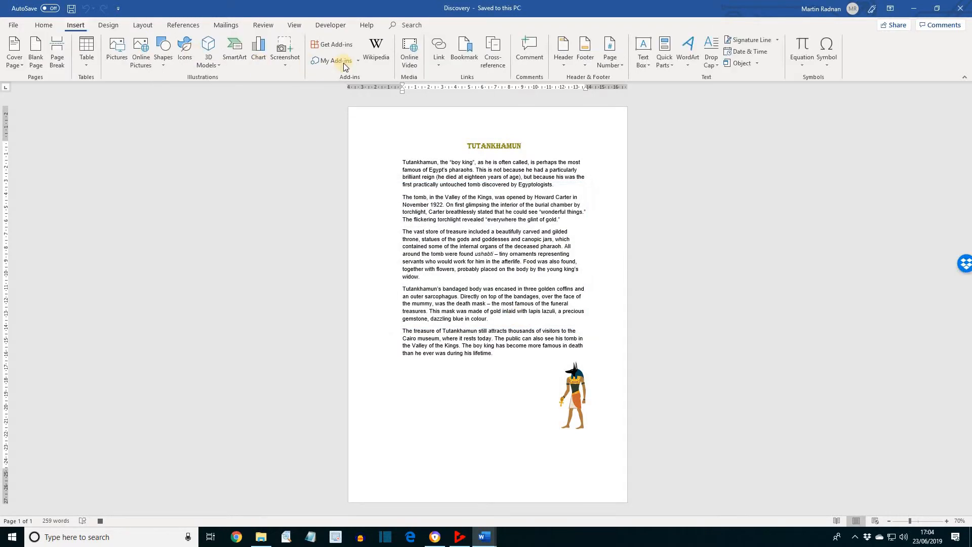
{"action": "left_click", "coordinate": [566, 64]}
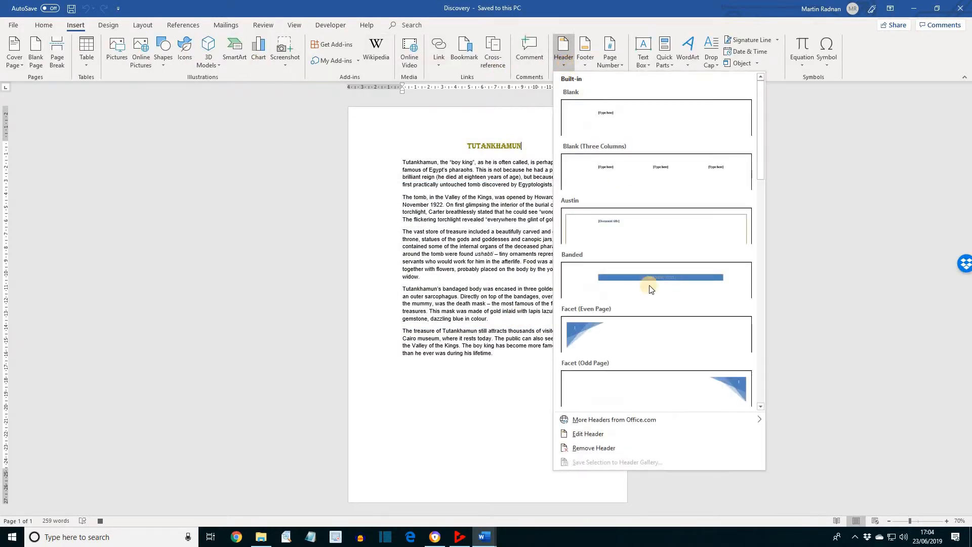
{"action": "left_click", "coordinate": [614, 438]}
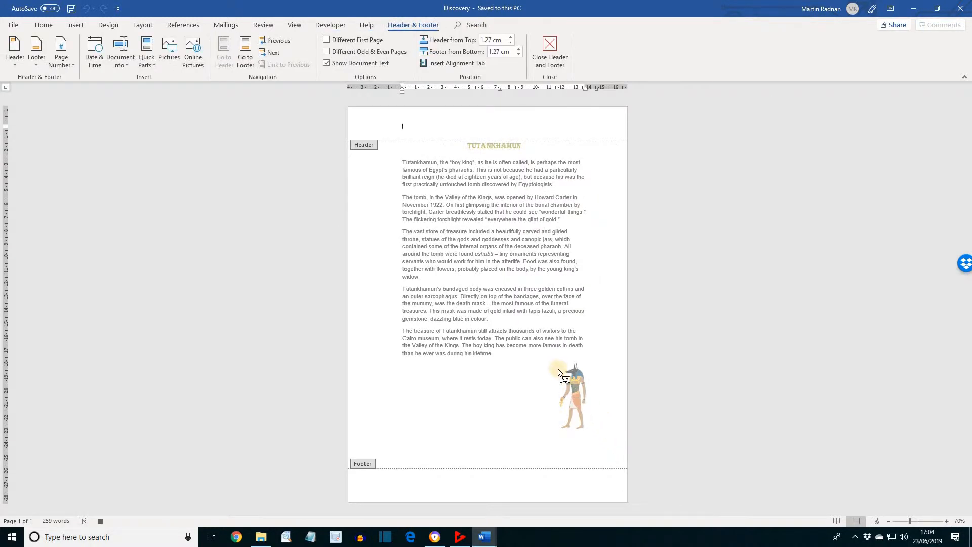
{"action": "left_click", "coordinate": [74, 26]}
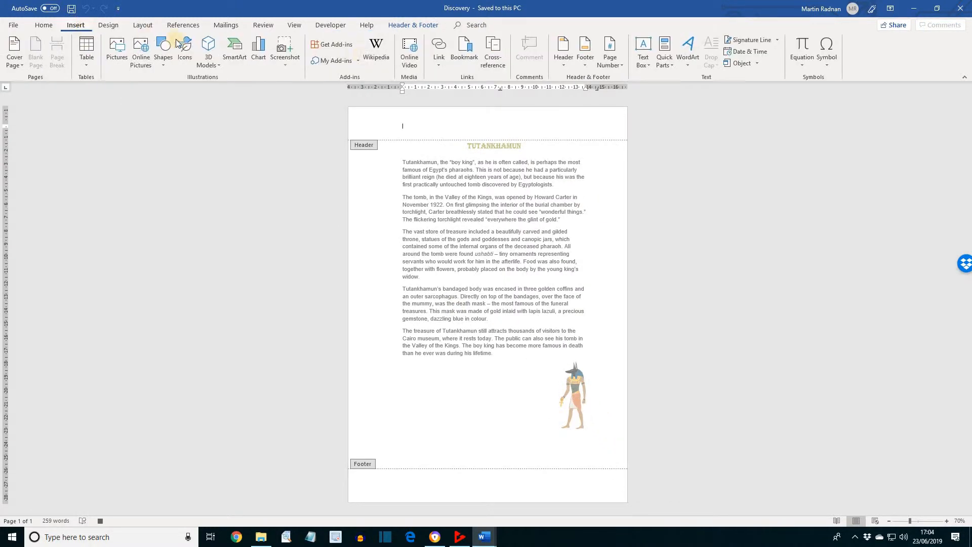
{"action": "left_click", "coordinate": [664, 69]}
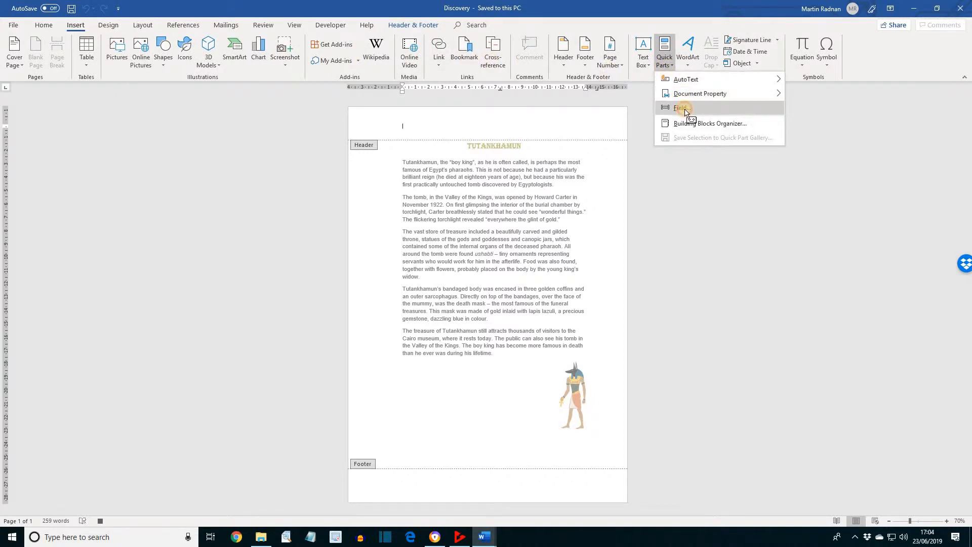
{"action": "left_click", "coordinate": [684, 108]}
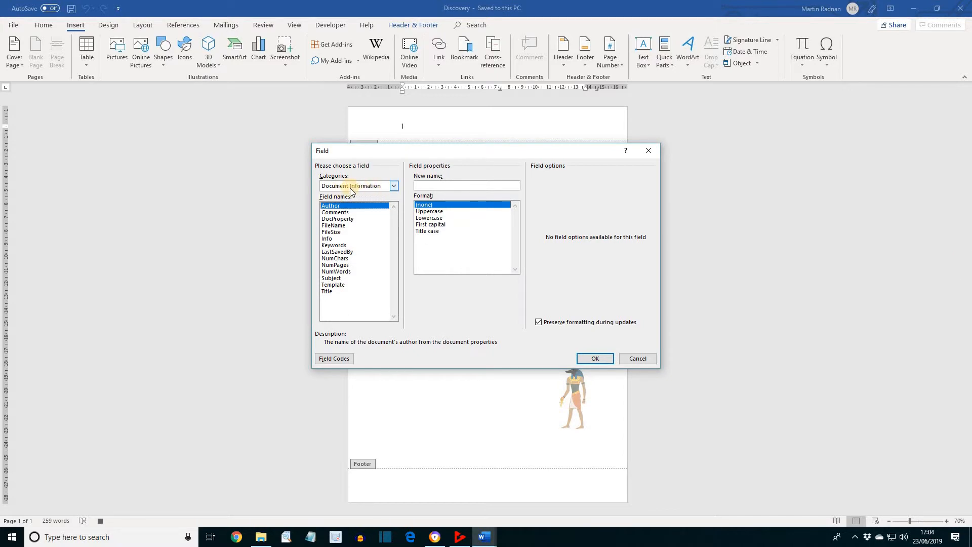
{"action": "left_click", "coordinate": [334, 226]}
{"action": "left_click", "coordinate": [596, 358]}
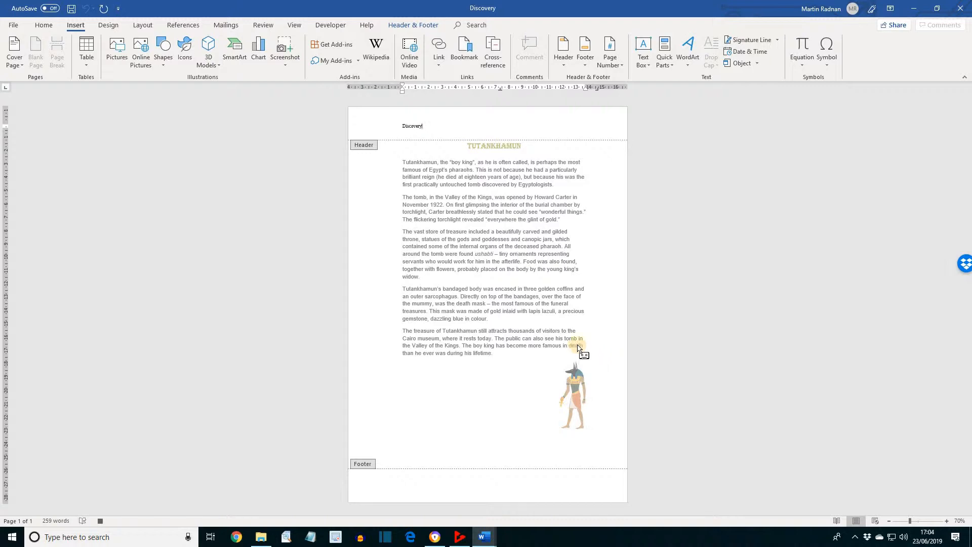
Step: Close the header area and stop recording the Header macro
{"action": "left_click", "coordinate": [412, 26]}
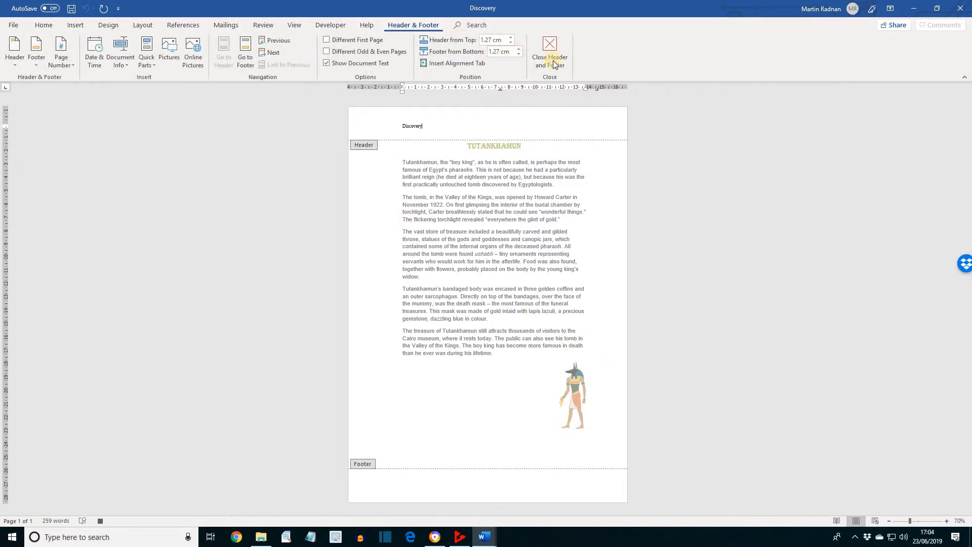
{"action": "left_click", "coordinate": [550, 59]}
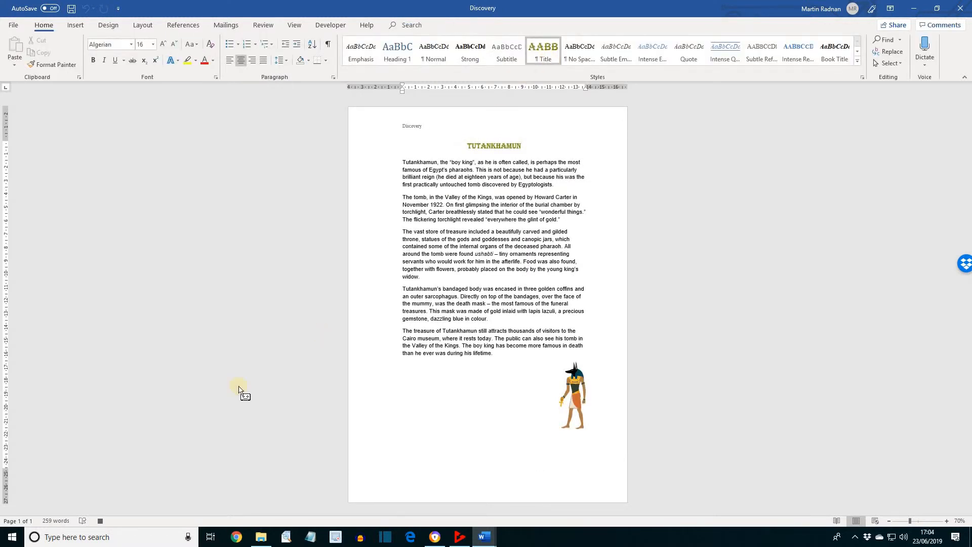
{"action": "left_click", "coordinate": [99, 521]}
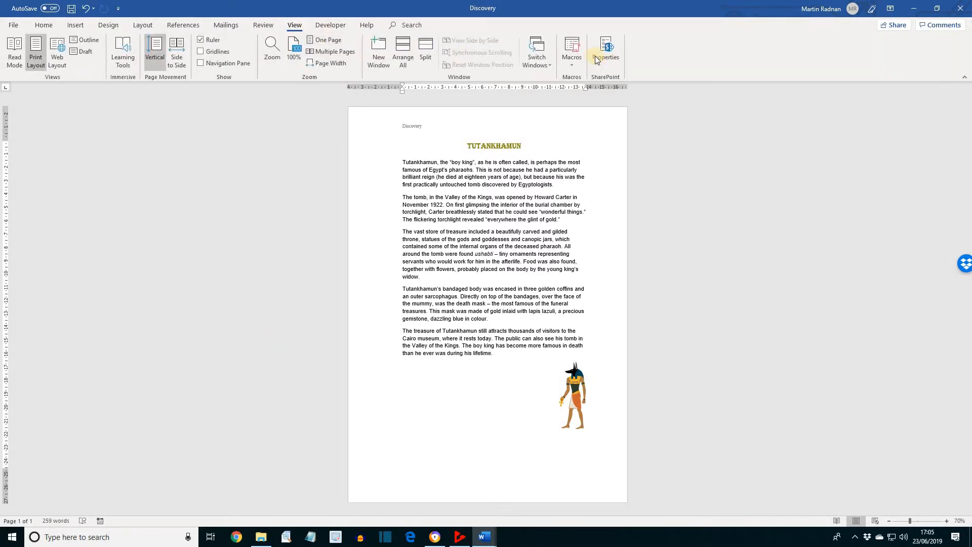
Step: Start recording a macro named Footer in All Documents (Normal.dotm), replacing the existing macro of that name
{"action": "left_click", "coordinate": [572, 65]}
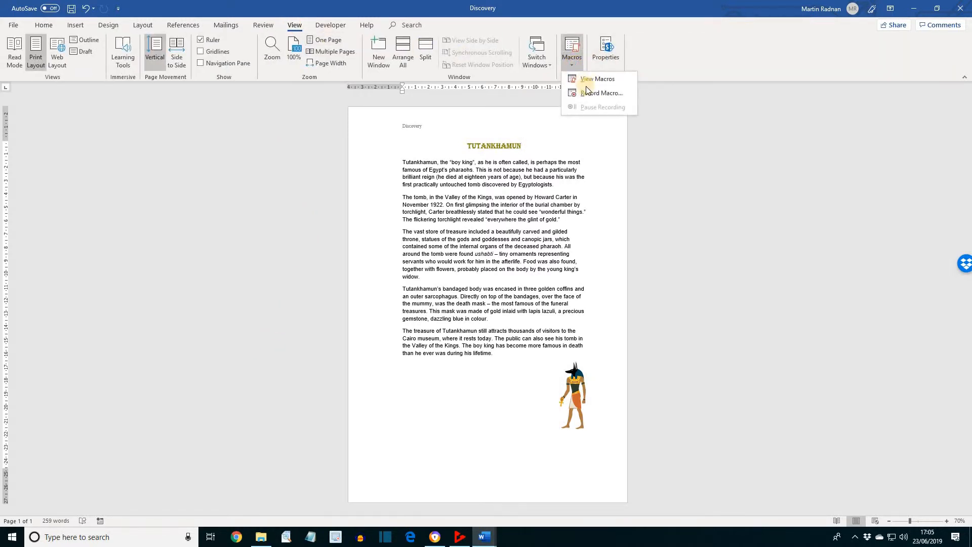
{"action": "left_click", "coordinate": [588, 92]}
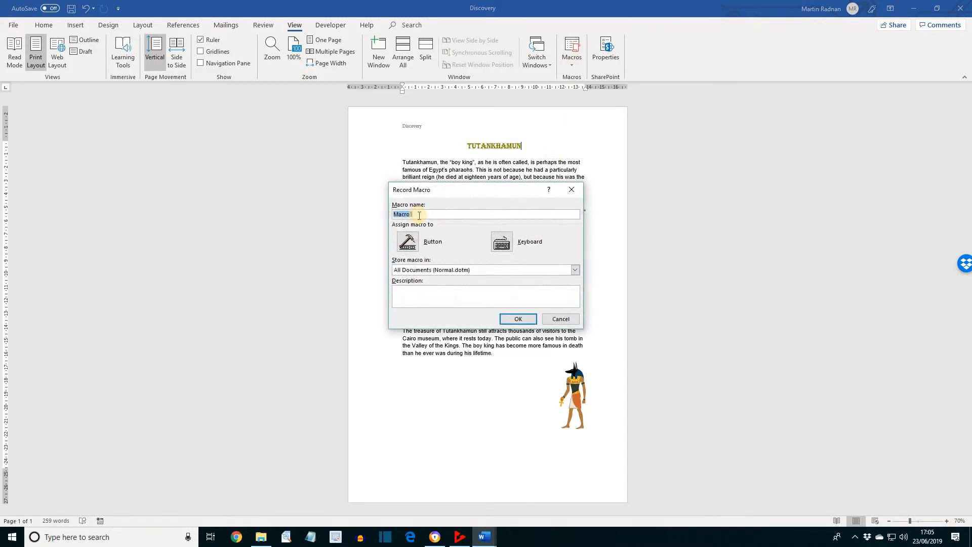
{"action": "type", "text": "Footer"}
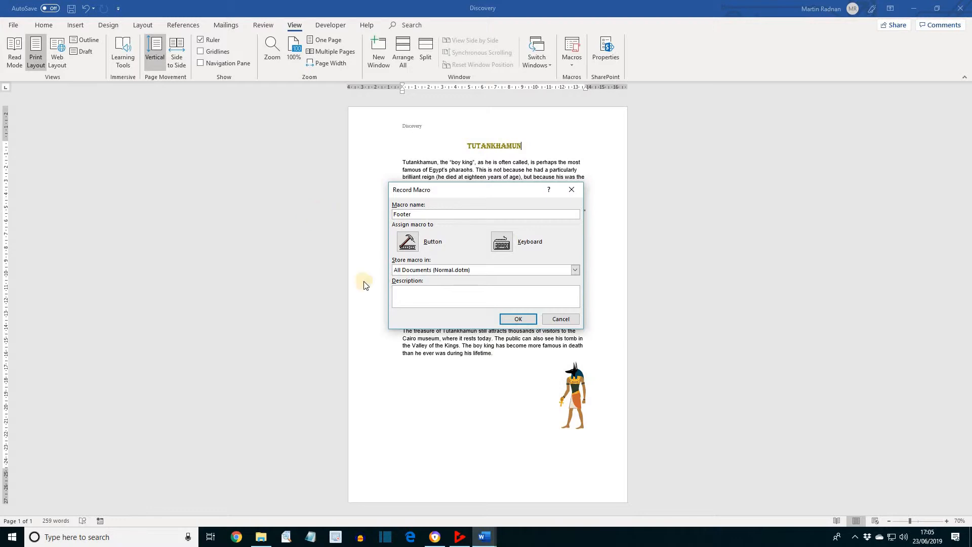
{"action": "key", "text": "Return"}
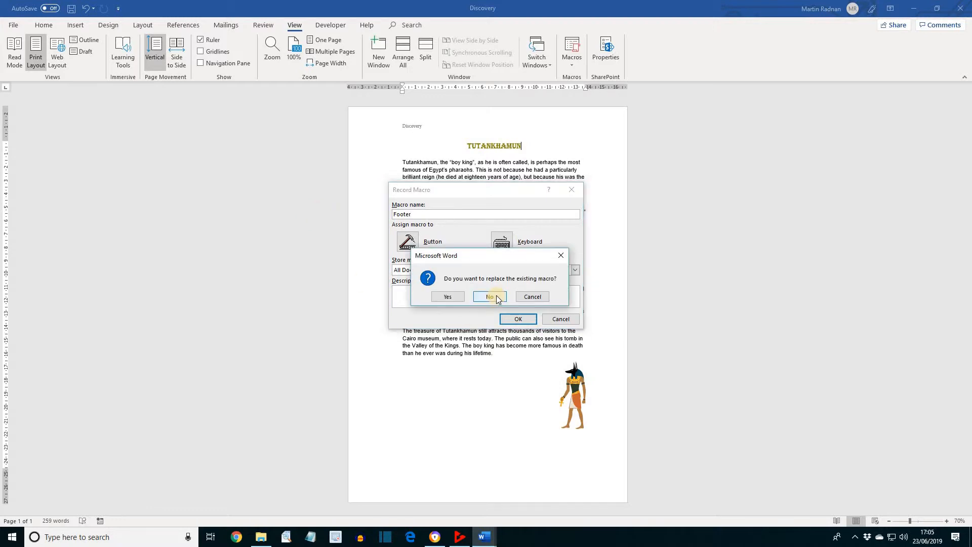
{"action": "left_click", "coordinate": [454, 300]}
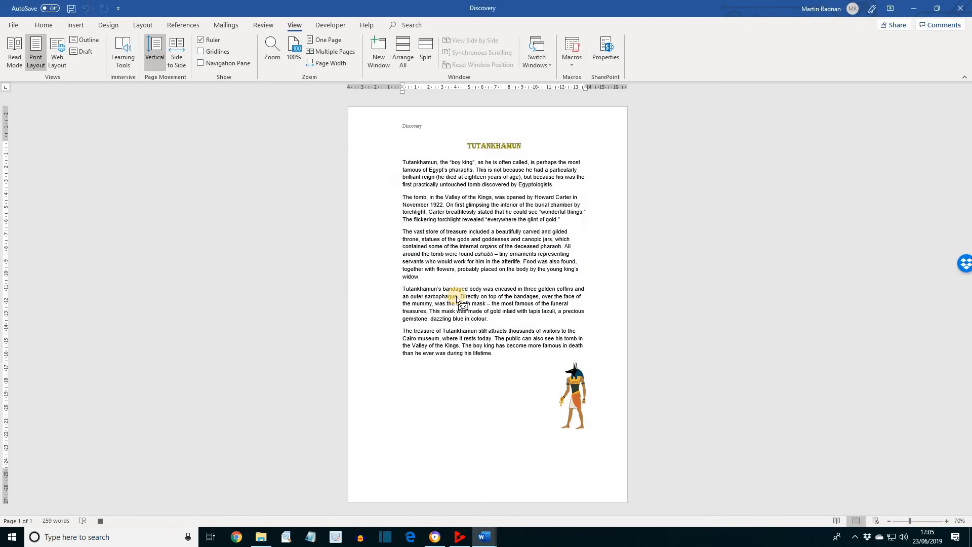
Step: Open the page footer for editing and enter the author's full name at its left edge
{"action": "left_click", "coordinate": [75, 25]}
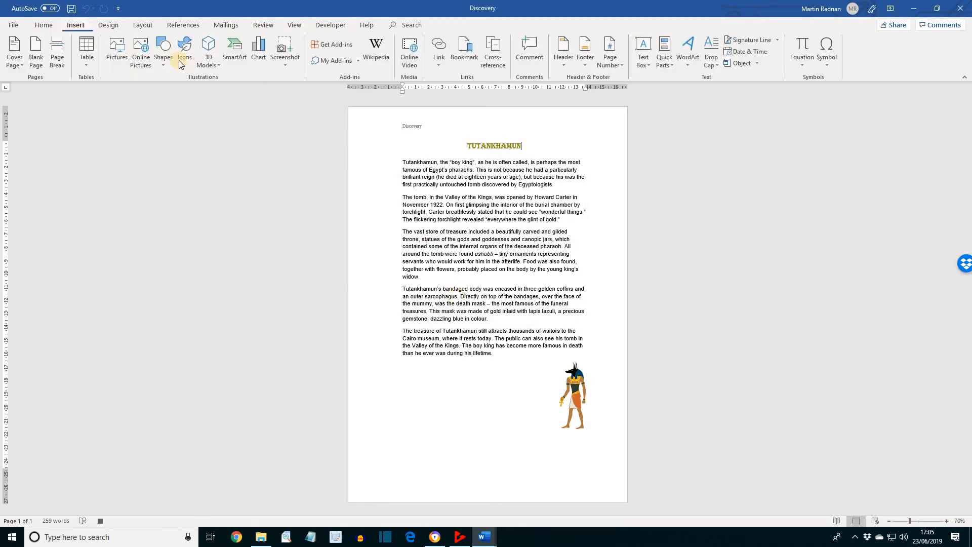
{"action": "left_click", "coordinate": [588, 61]}
{"action": "left_click", "coordinate": [642, 429]}
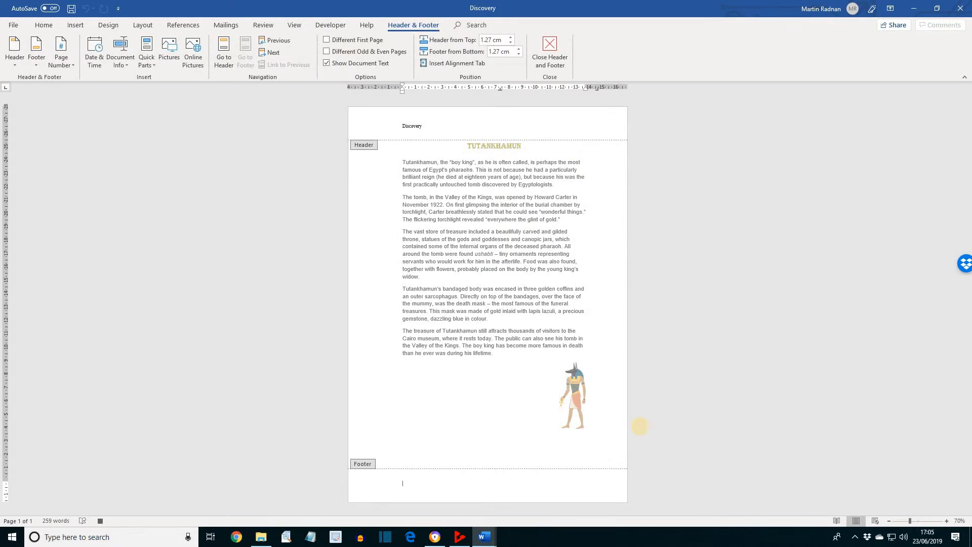
{"action": "type", "text": "Martin Radnan"}
Step: Insert the date in the 23 June 2019 format at the footer's right edge and finish recording the Footer macro
{"action": "left_click", "coordinate": [90, 56]}
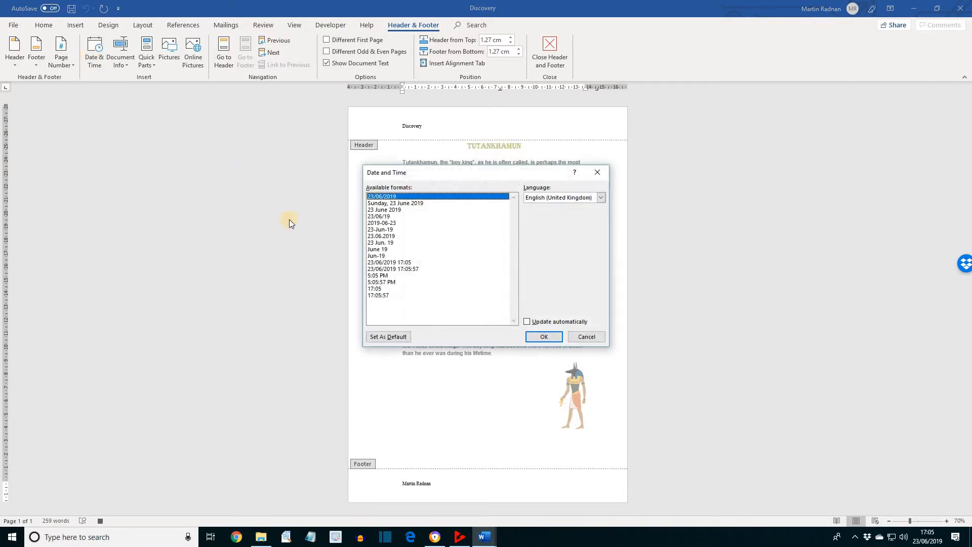
{"action": "left_click", "coordinate": [381, 209]}
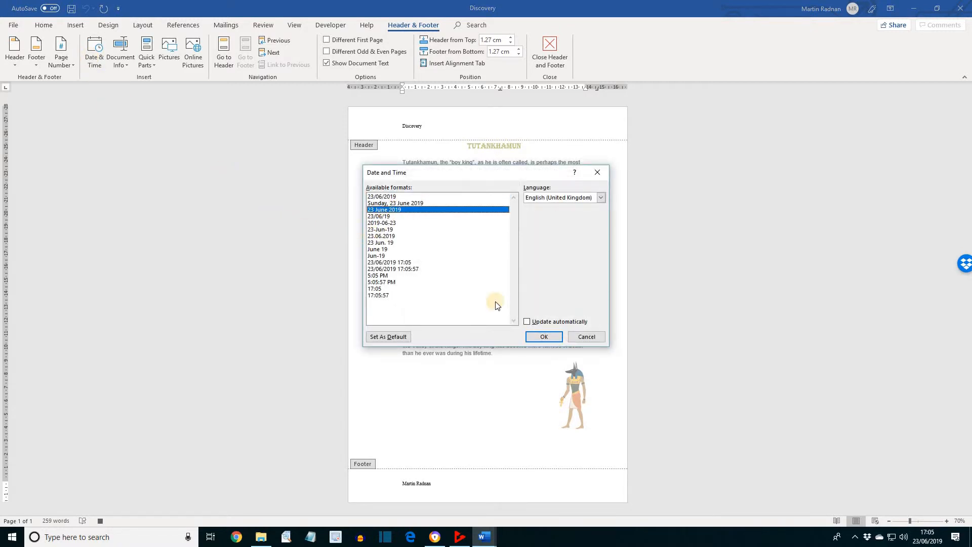
{"action": "left_click", "coordinate": [544, 337]}
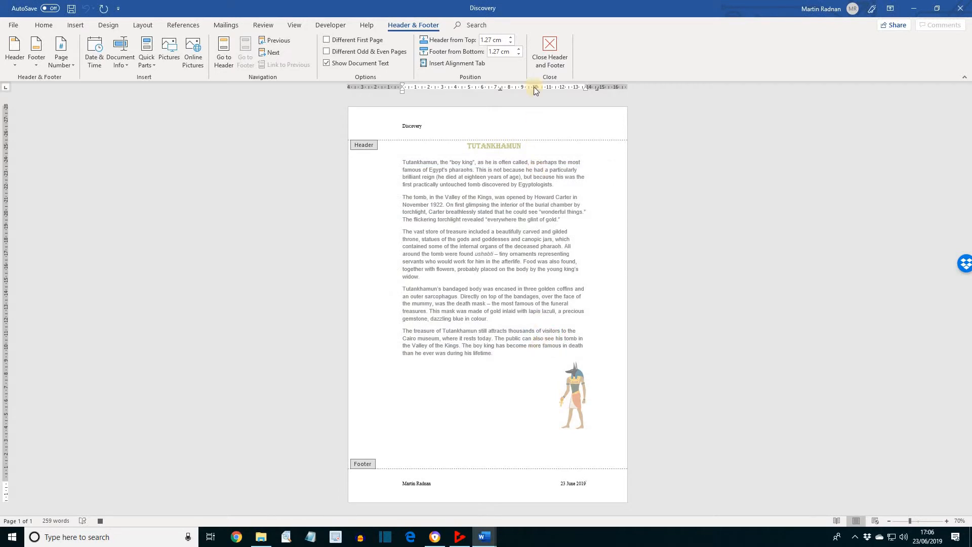
{"action": "left_click", "coordinate": [551, 49]}
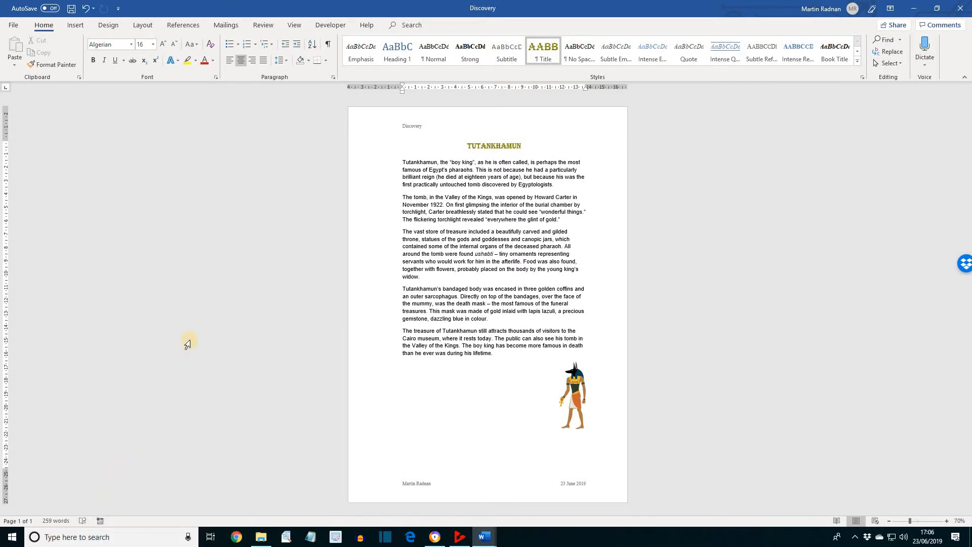
Step: Check the list of available macros and undo the header and footer content added while recording
{"action": "left_click", "coordinate": [295, 26]}
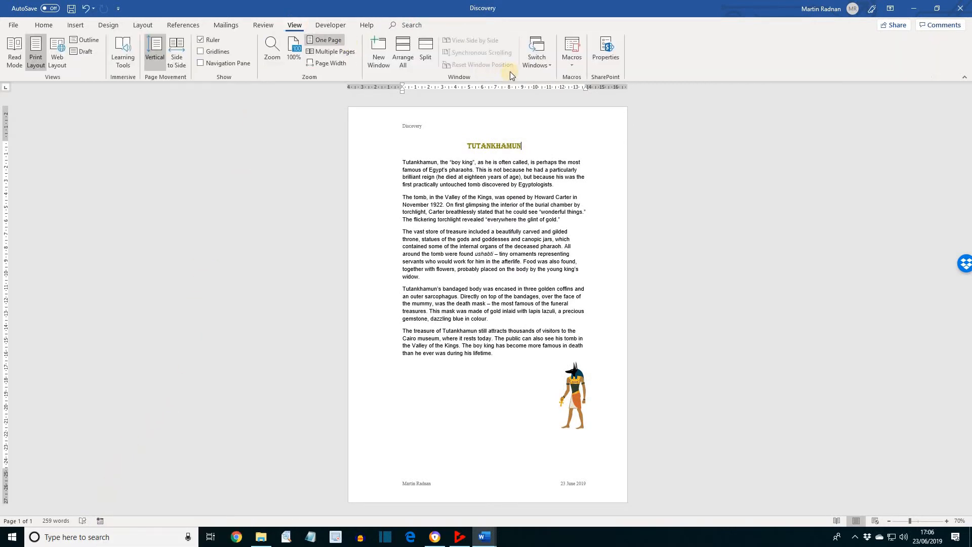
{"action": "left_click", "coordinate": [573, 45]}
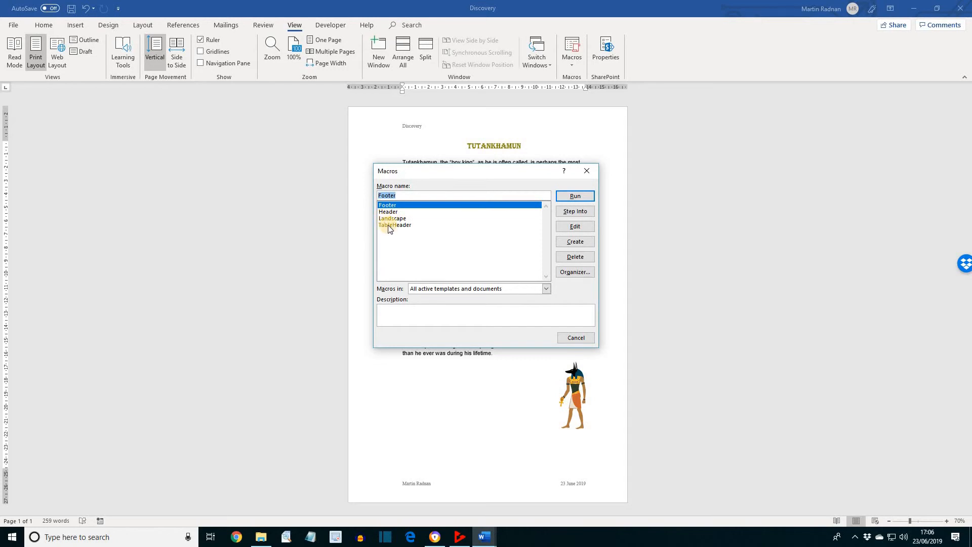
{"action": "left_click", "coordinate": [577, 338]}
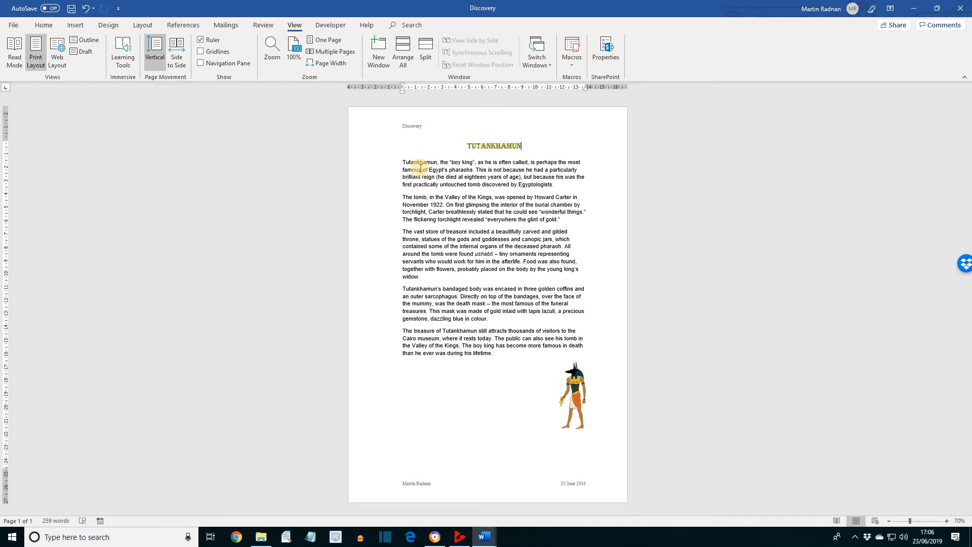
{"action": "key", "text": "ctrl+z"}
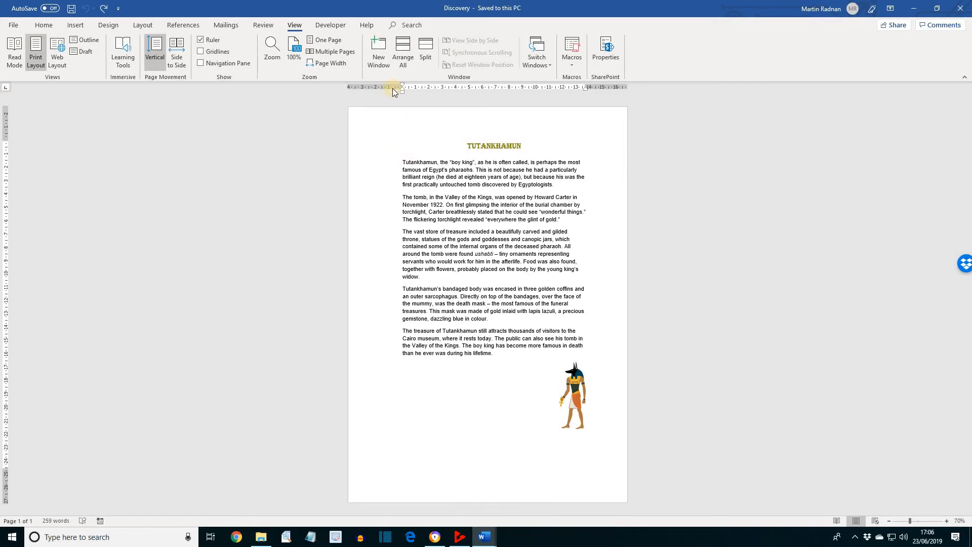
Step: Run the Header macro and the Footer macro on the Discovery document
{"action": "key", "text": "alt+F8"}
{"action": "left_click", "coordinate": [390, 215]}
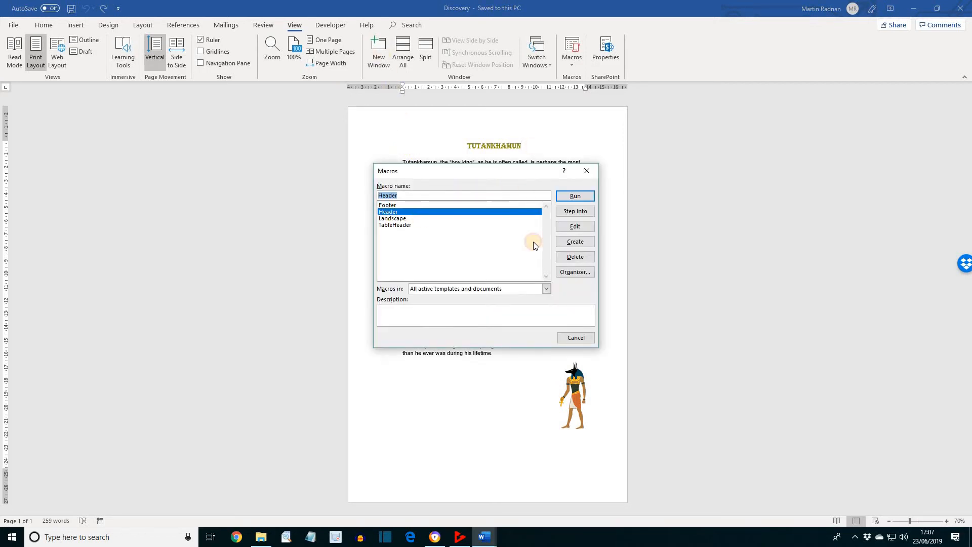
{"action": "left_click", "coordinate": [577, 196]}
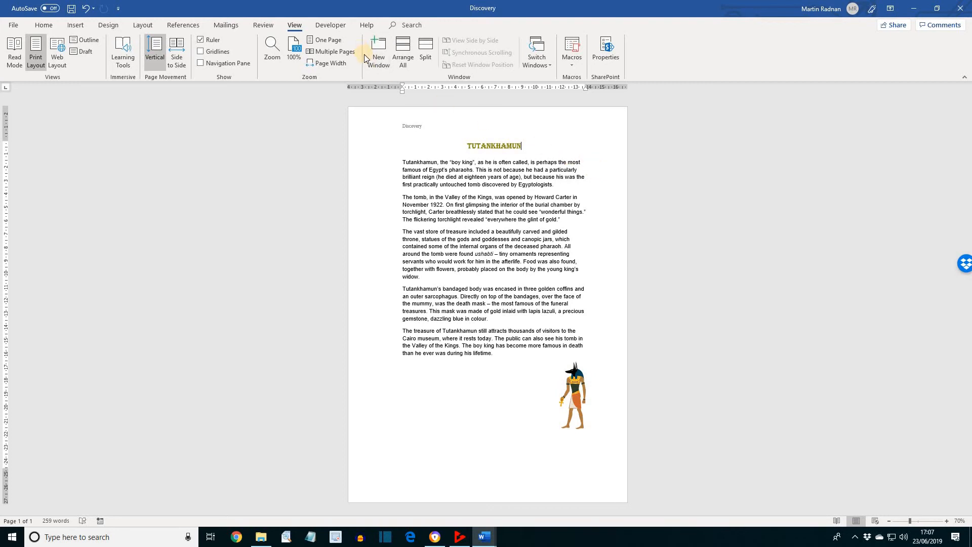
{"action": "left_click", "coordinate": [572, 49]}
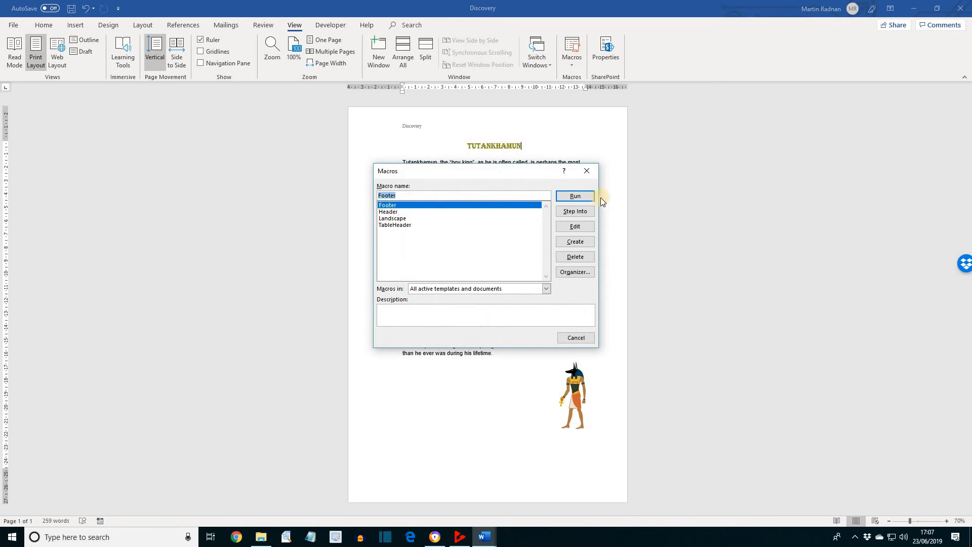
{"action": "left_click", "coordinate": [576, 196]}
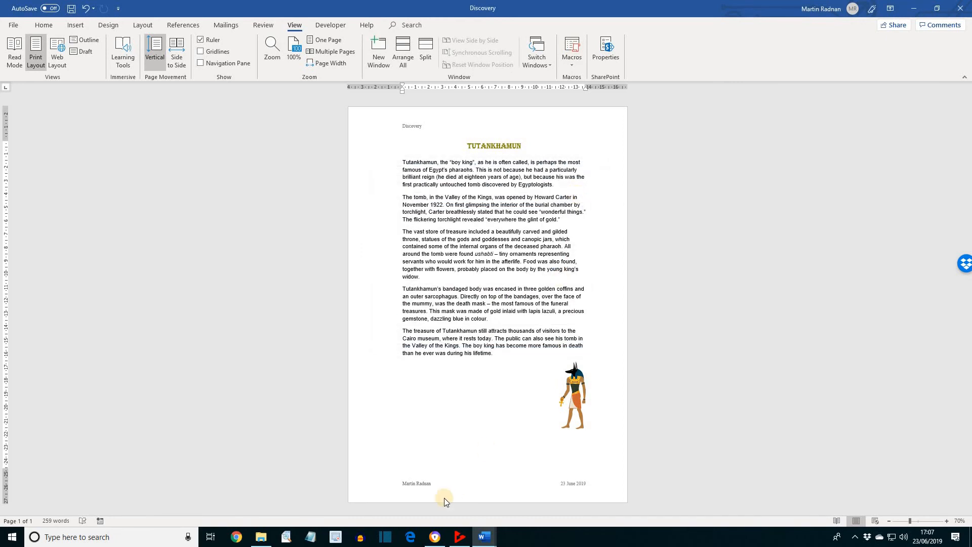